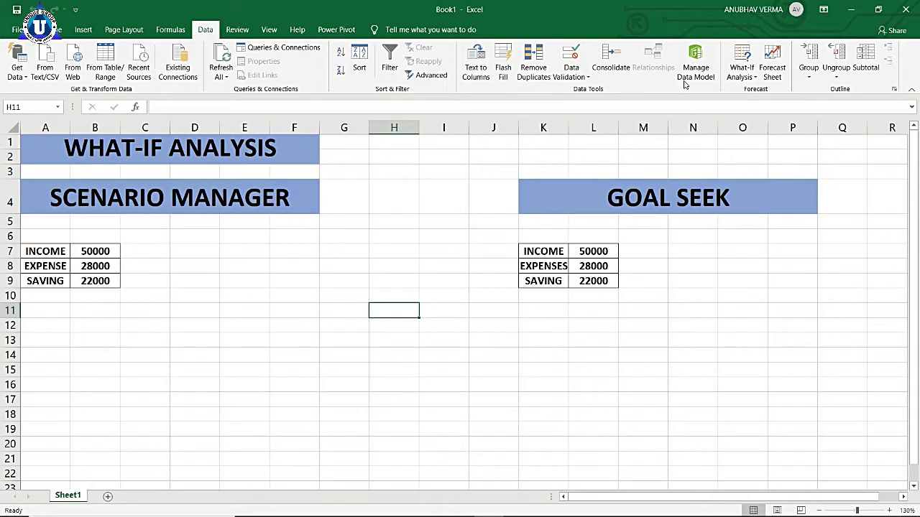
- Review the What-If Analysis tools and the INCOME, EXPENSE and SAVING labels in both tables
click(738, 78)
click(57, 254)
click(55, 268)
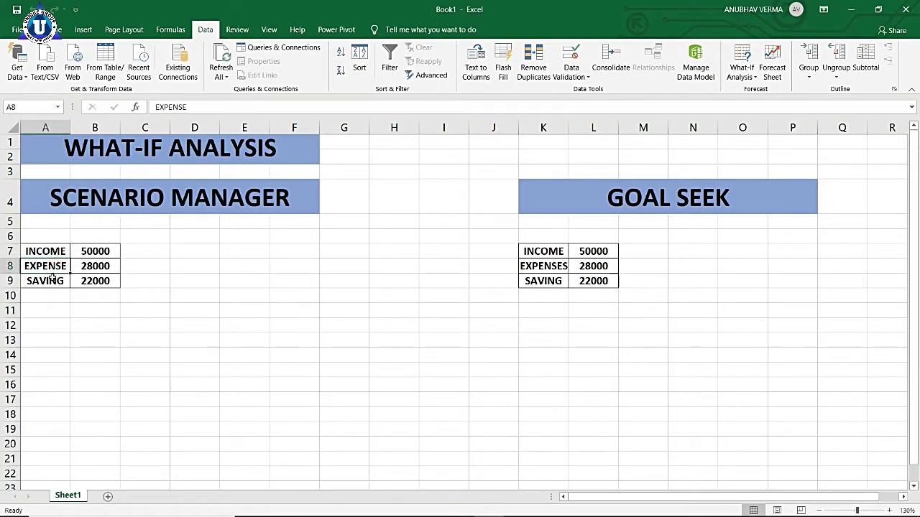
click(51, 282)
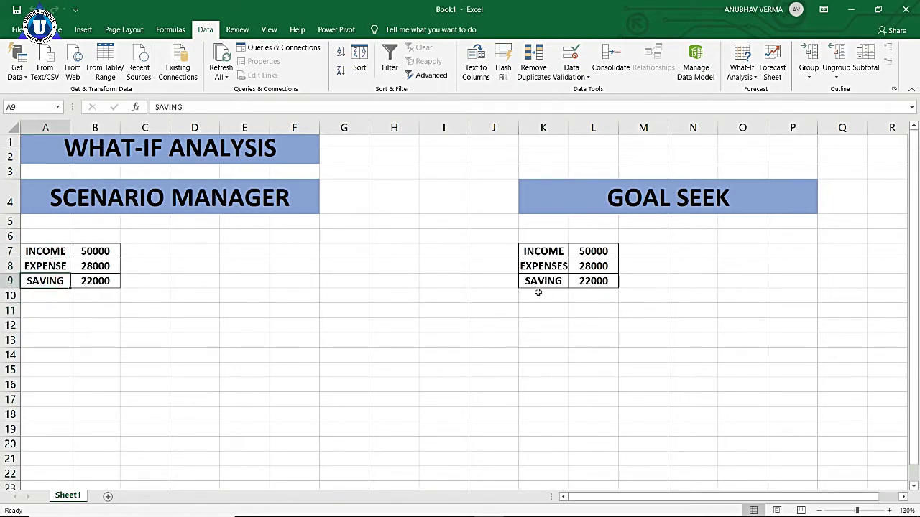
click(553, 252)
click(546, 266)
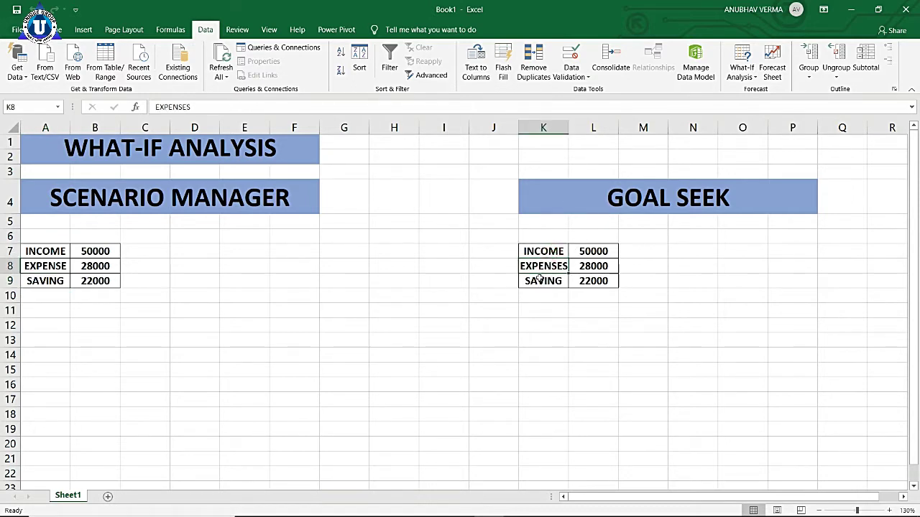
click(539, 280)
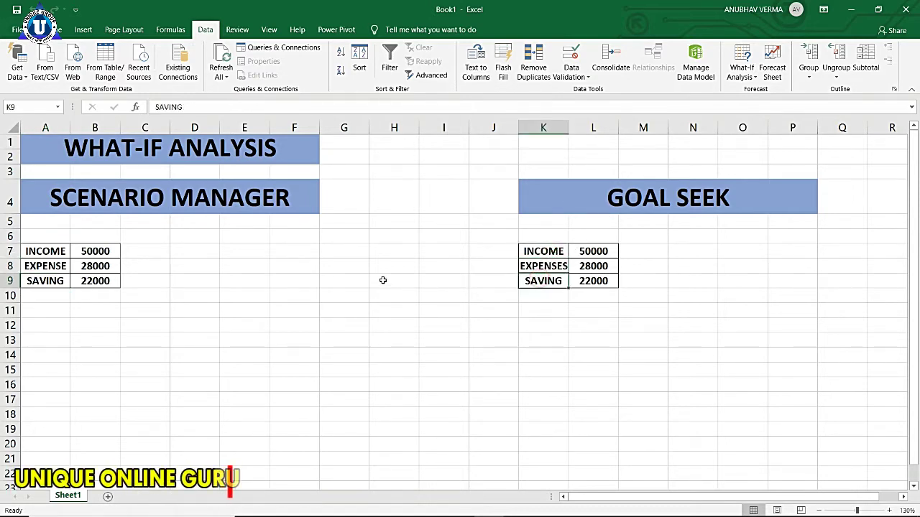
- Inspect income 50000, expense 28000 and the B9 saving formula, leaving it unchanged
click(94, 256)
click(93, 263)
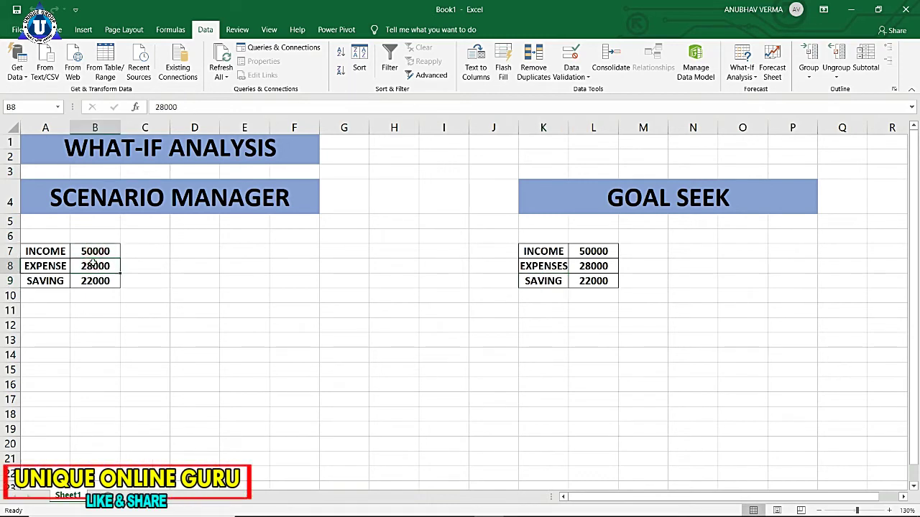
click(89, 280)
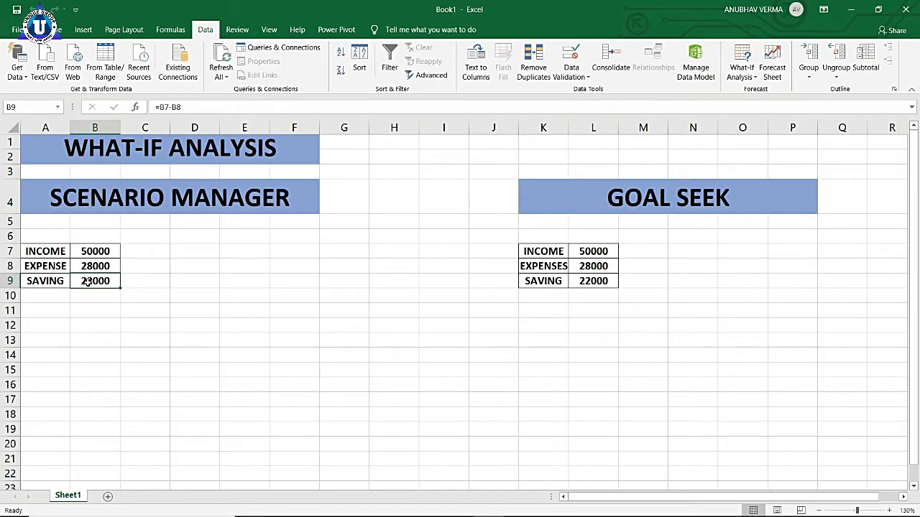
double_click(86, 282)
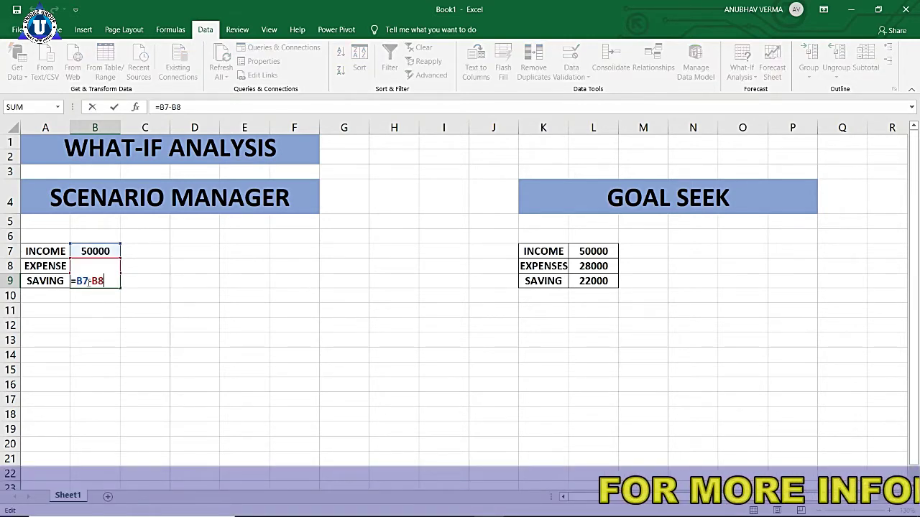
key(Return)
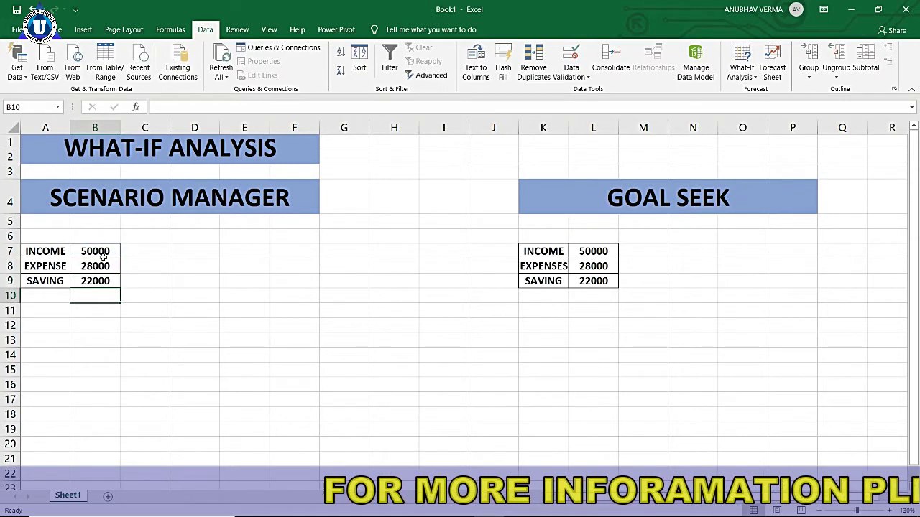
click(106, 250)
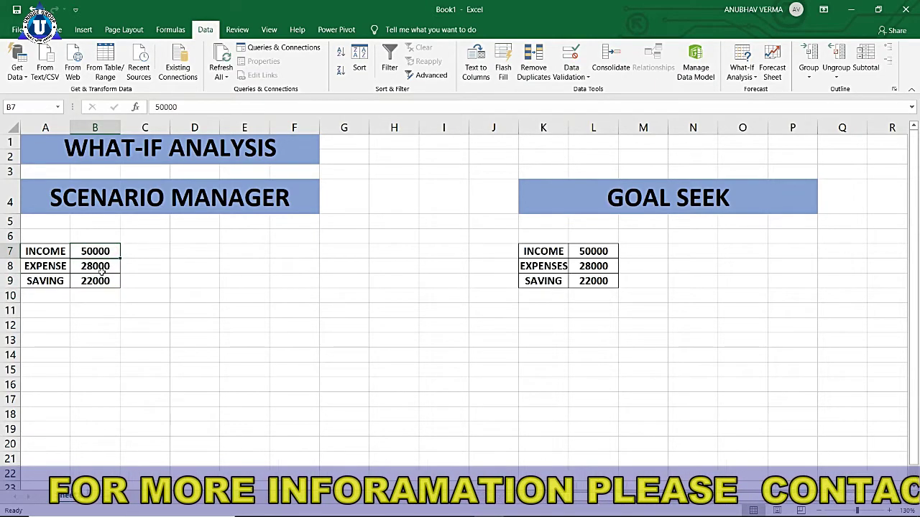
click(101, 266)
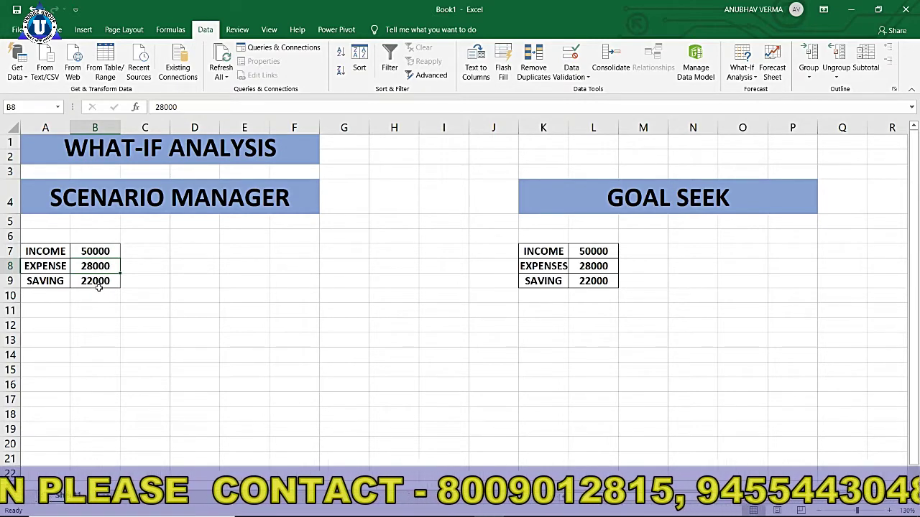
click(98, 282)
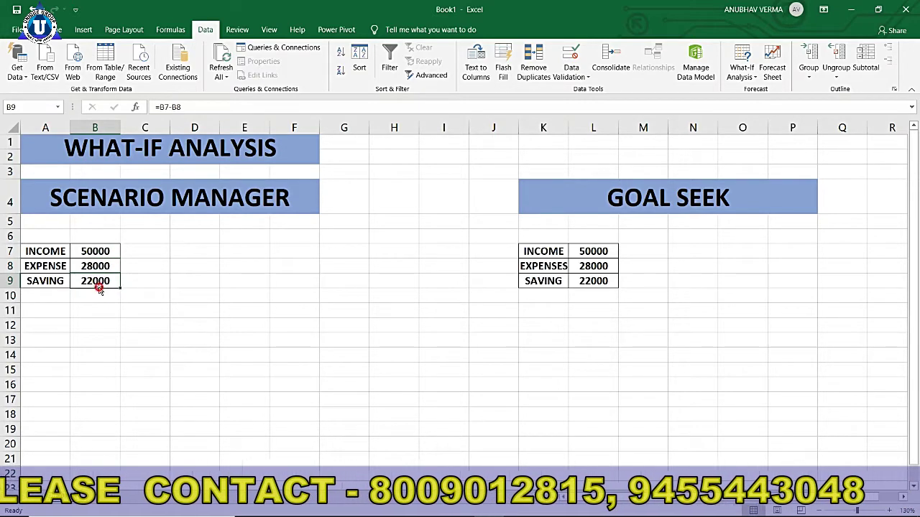
- Inspect the L9 saving formula and highlight the tables A7:B9 and K7:L9
click(597, 281)
double_click(596, 281)
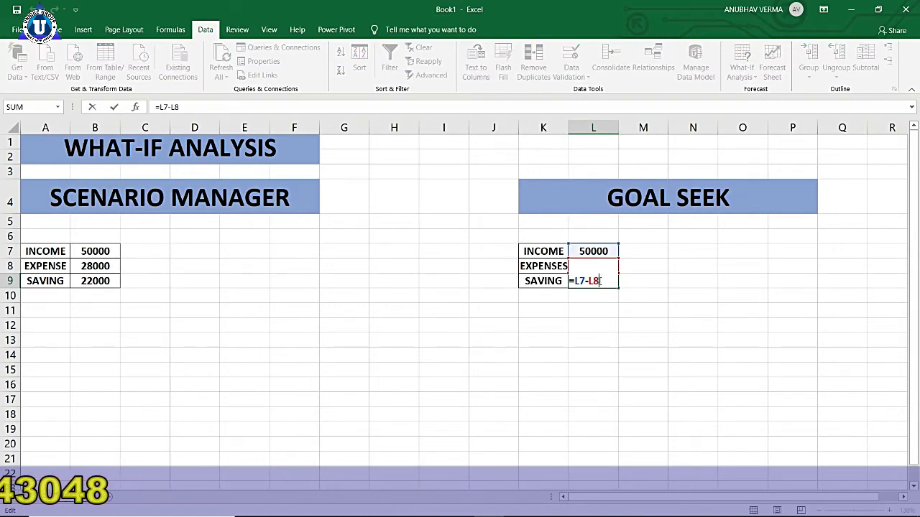
key(Return)
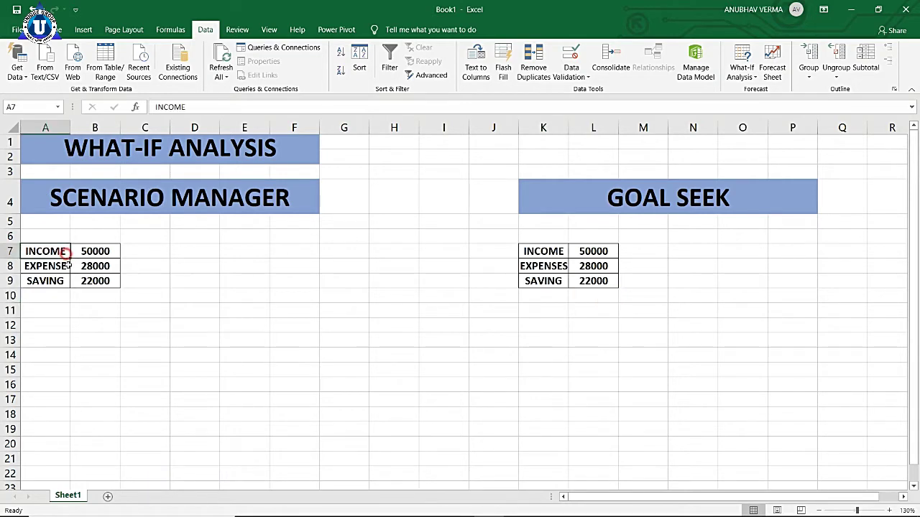
drag(66, 253, 108, 285)
drag(540, 254, 577, 293)
click(335, 357)
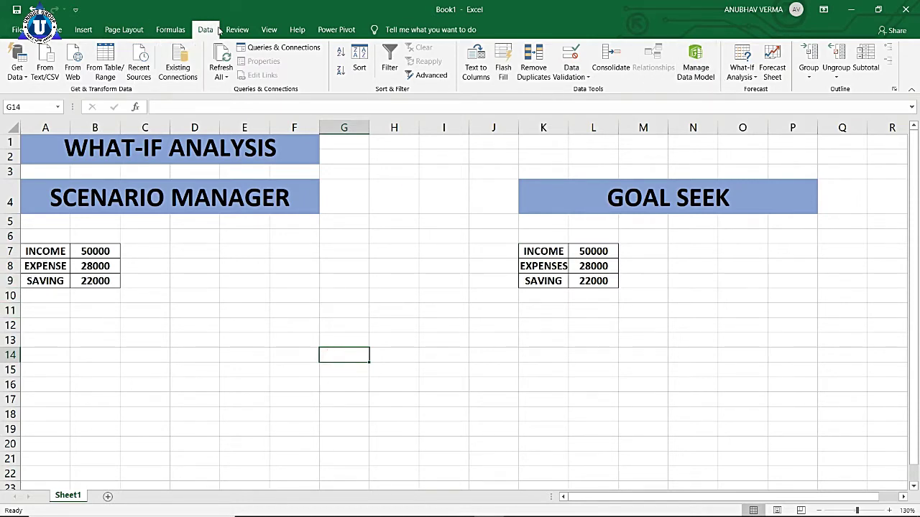
- Delete the existing MORE SAVING scenario in Scenario Manager and begin adding a new one
click(748, 70)
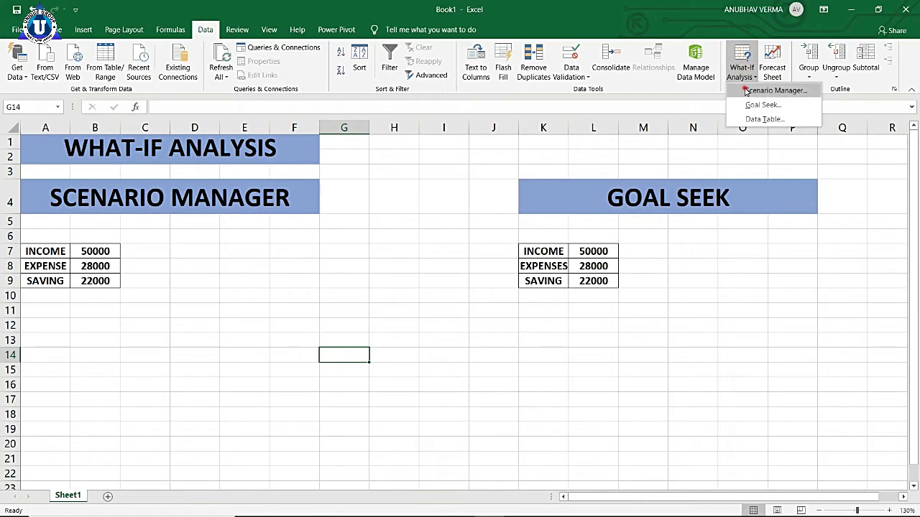
click(753, 89)
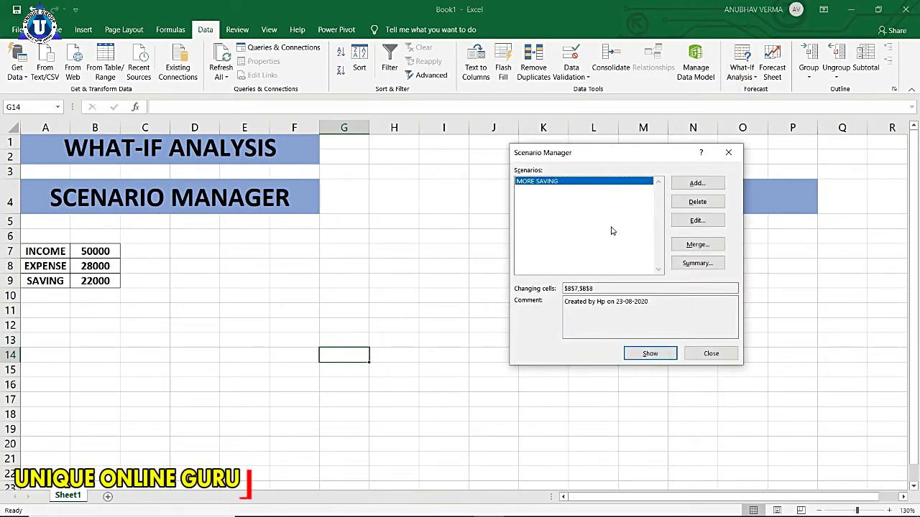
click(697, 202)
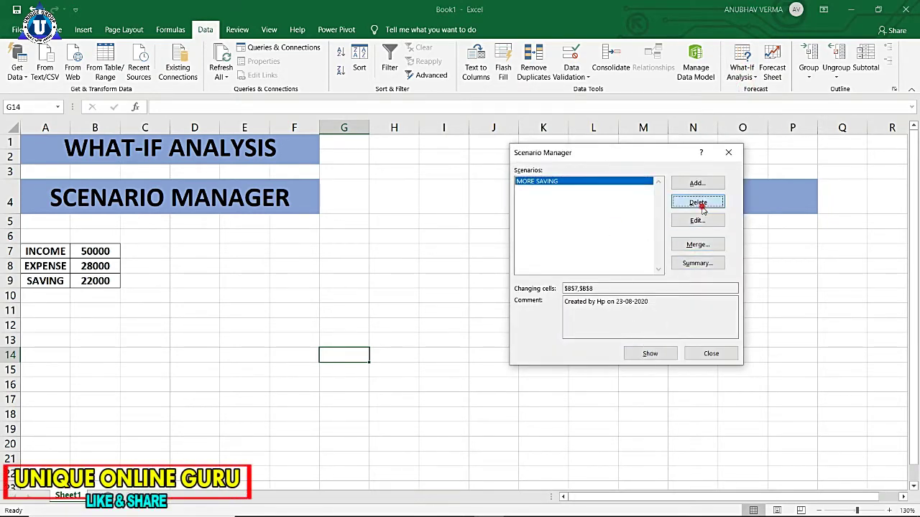
drag(601, 154, 342, 128)
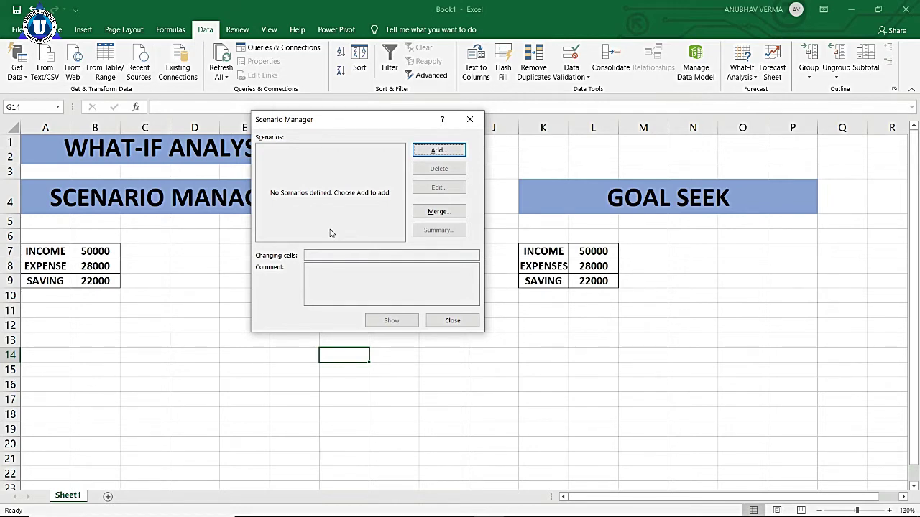
click(435, 150)
text(MORE SAVING)
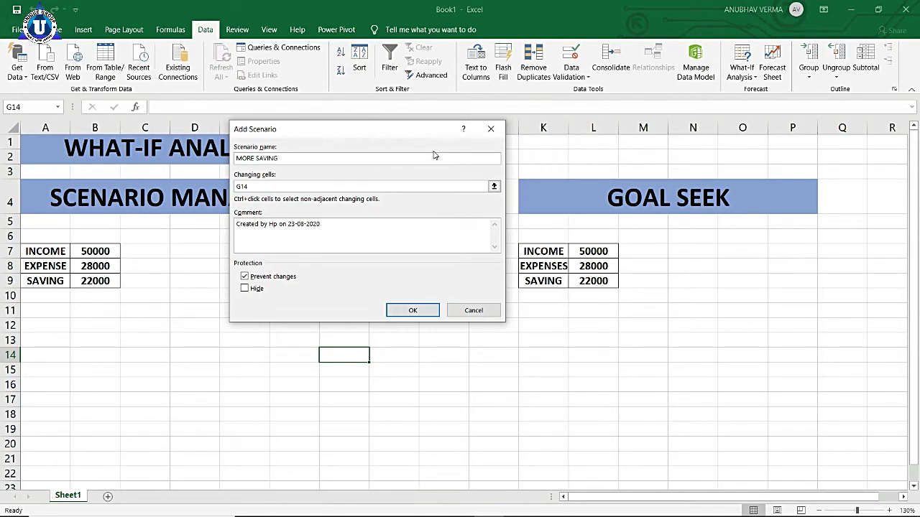
- Replace G14 with B7 and B8 as the MORE SAVING scenario's changing cells and confirm
click(350, 187)
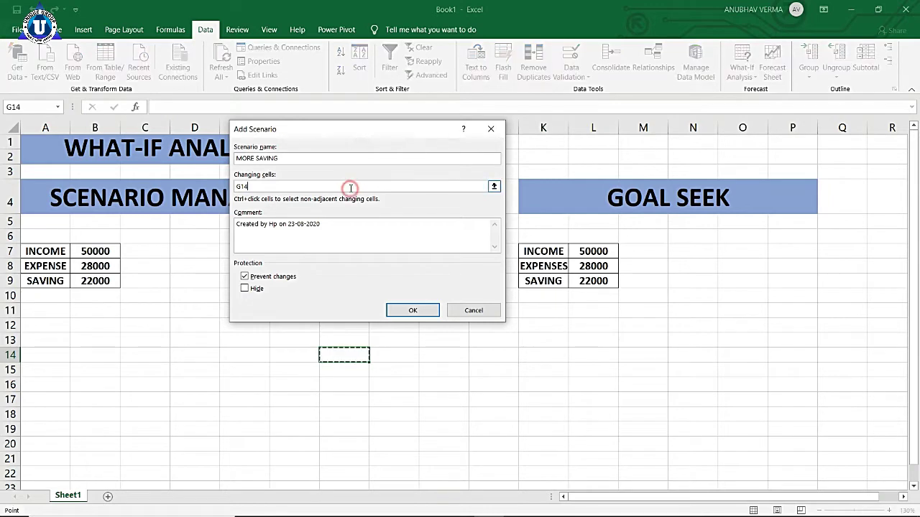
key(BackSpace)
key(BackSpace)
key(BackSpace)
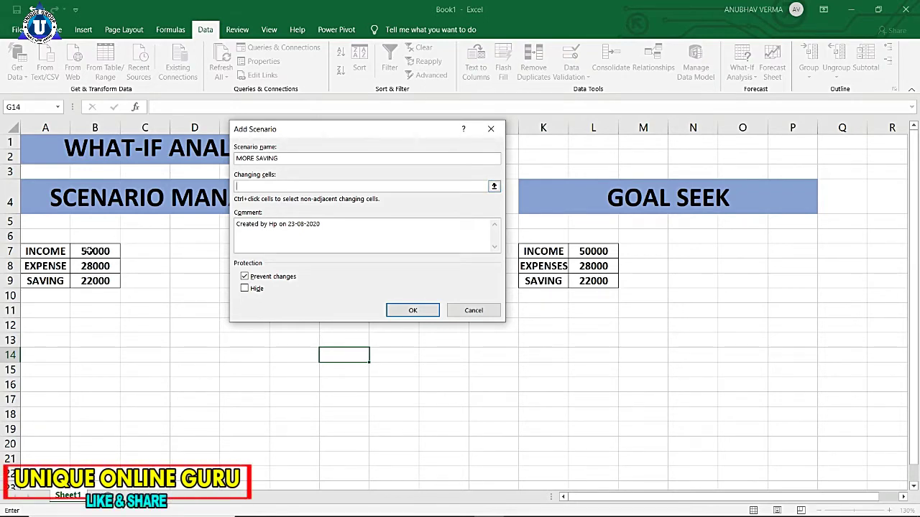
click(89, 251)
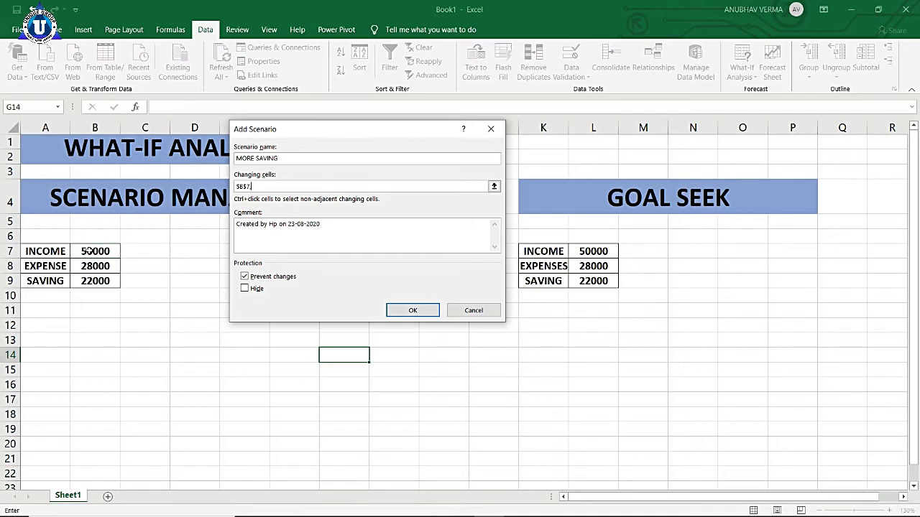
click(85, 266)
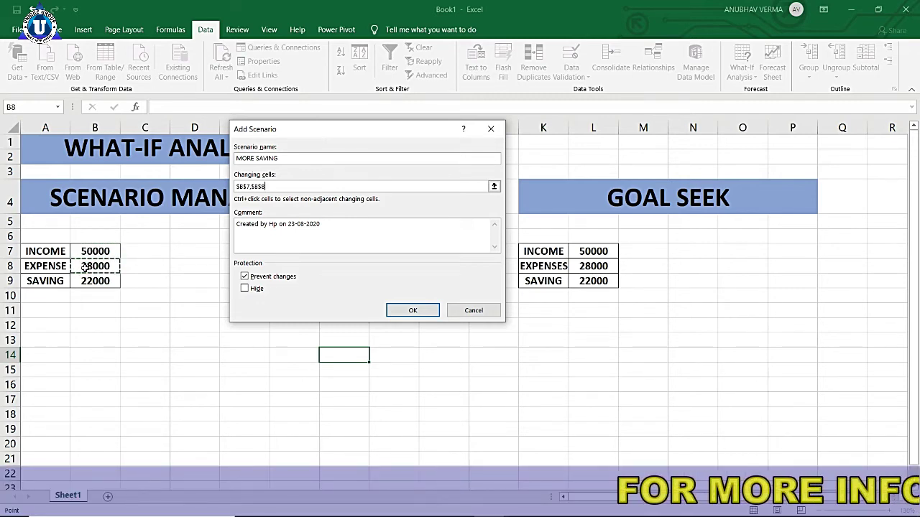
key(BackSpace)
key(BackSpace)
key(BackSpace)
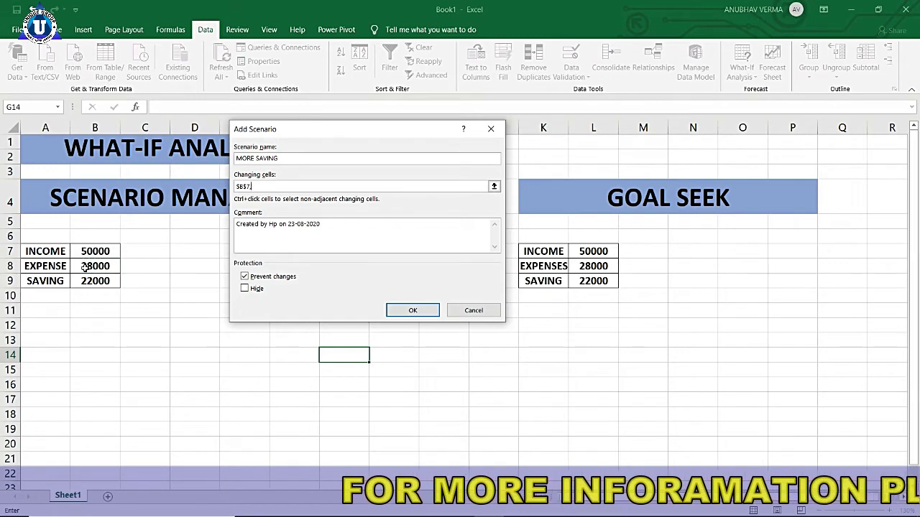
key(BackSpace)
key(BackSpace)
key(BackSpace)
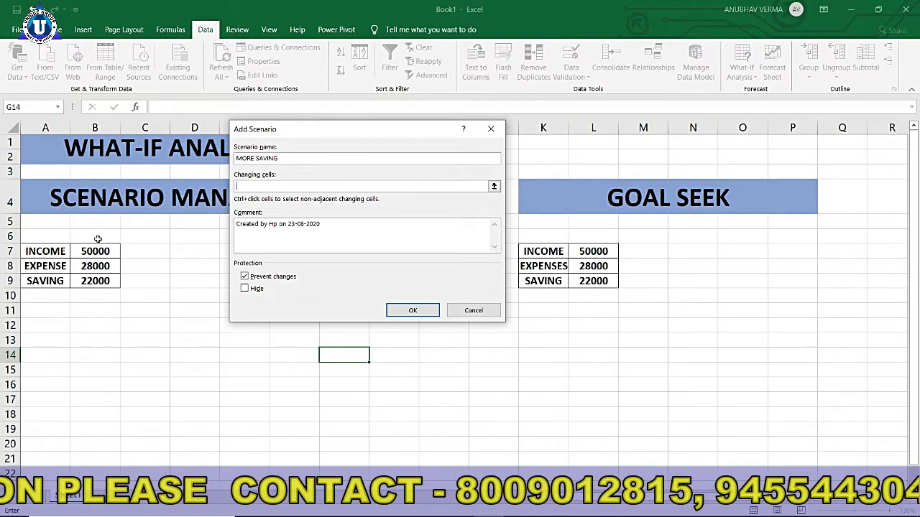
click(99, 249)
ctrl+click(96, 266)
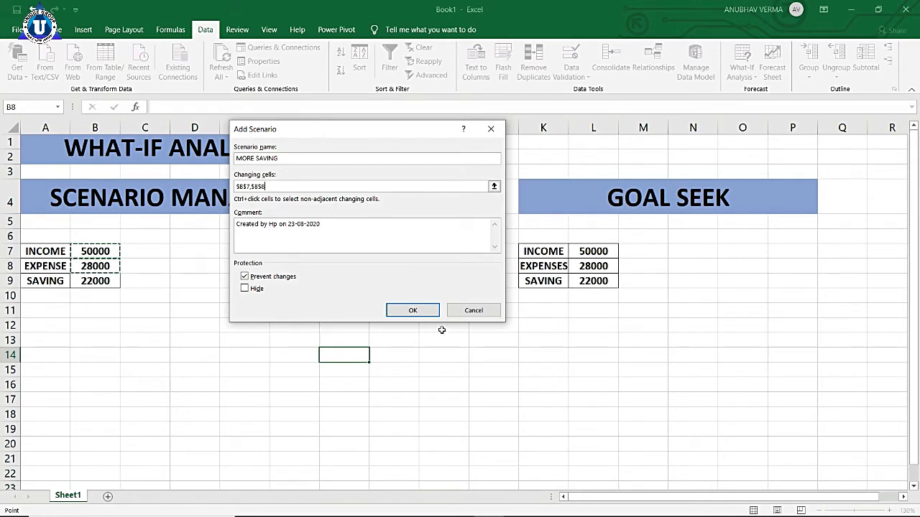
click(415, 311)
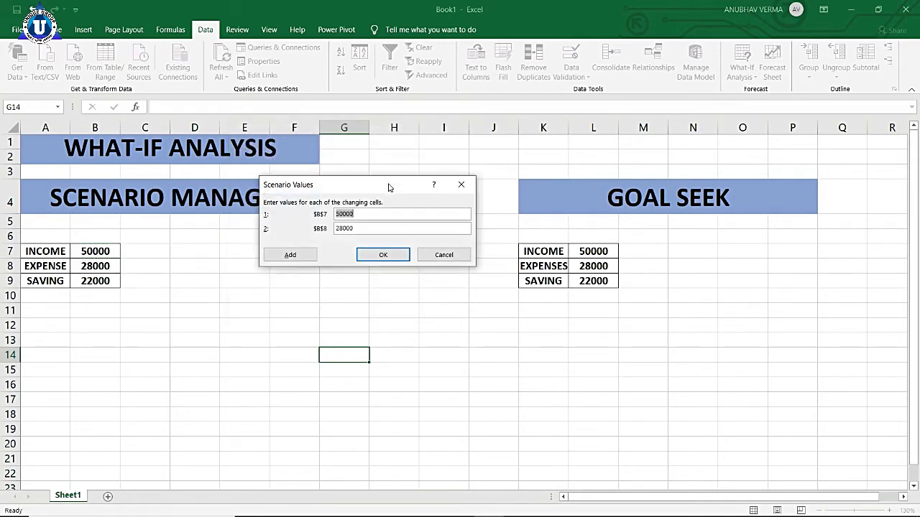
- Enter scenario values of 60000 for income B7 and 32000 for expense B8
drag(388, 188, 320, 193)
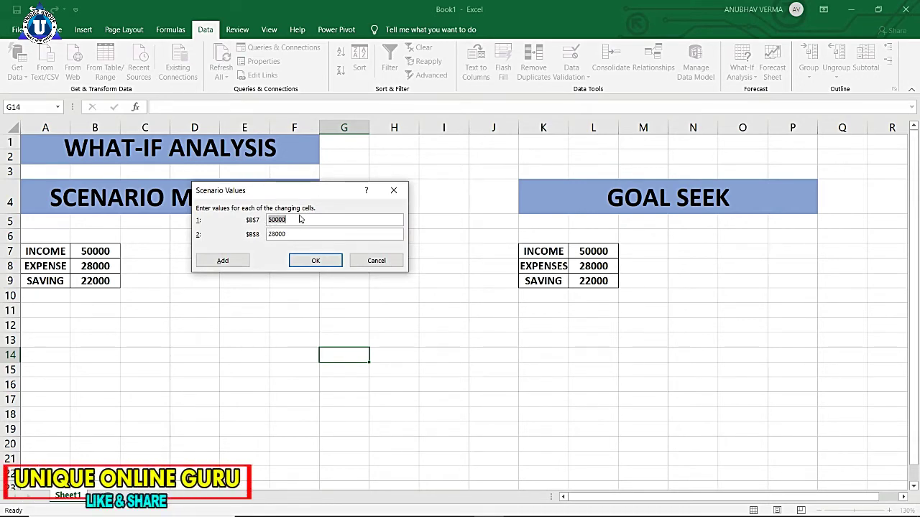
text(600)
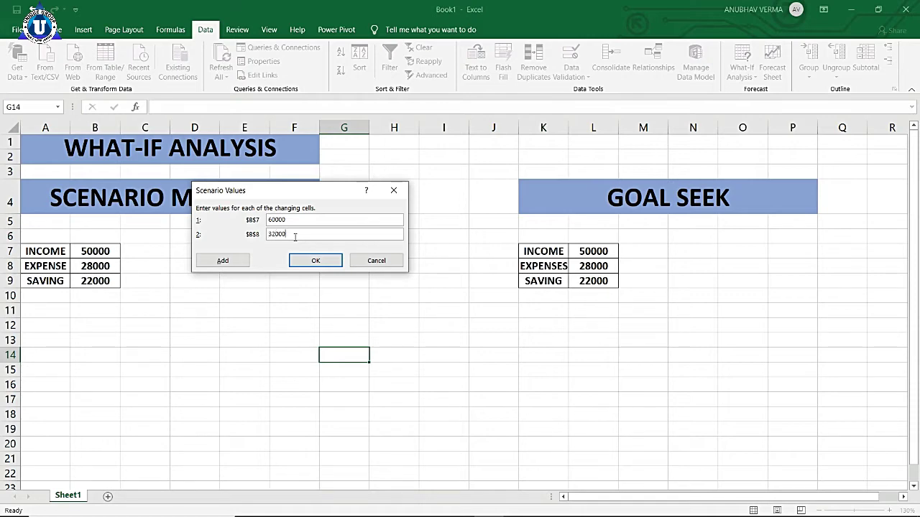
click(305, 261)
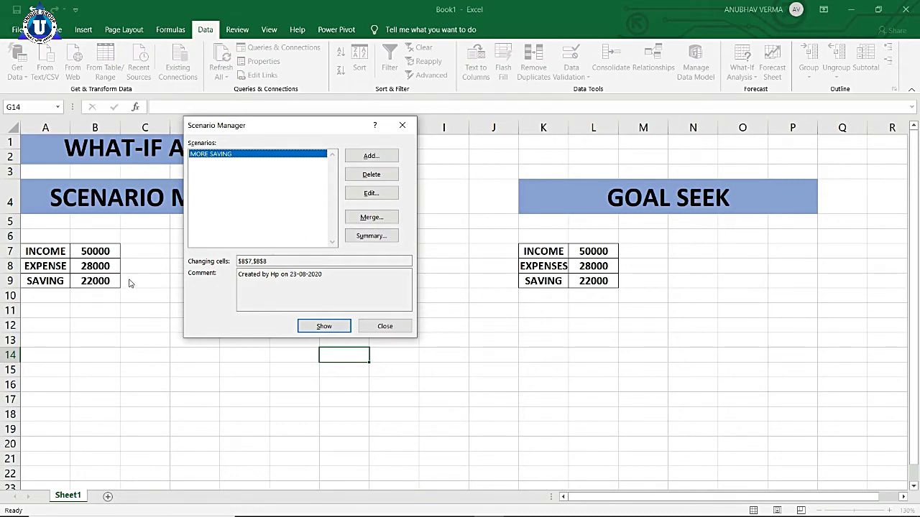
- Generate a scenario summary report with B9 as the result cell
click(358, 240)
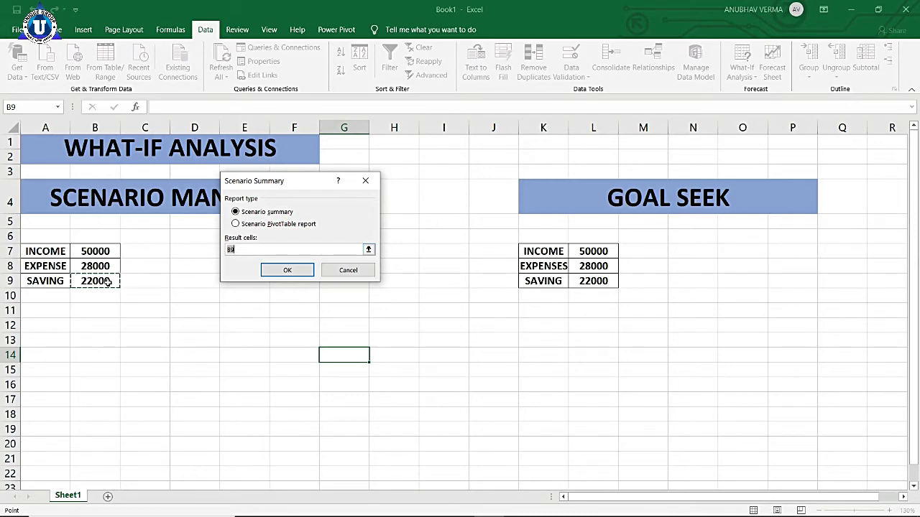
click(287, 270)
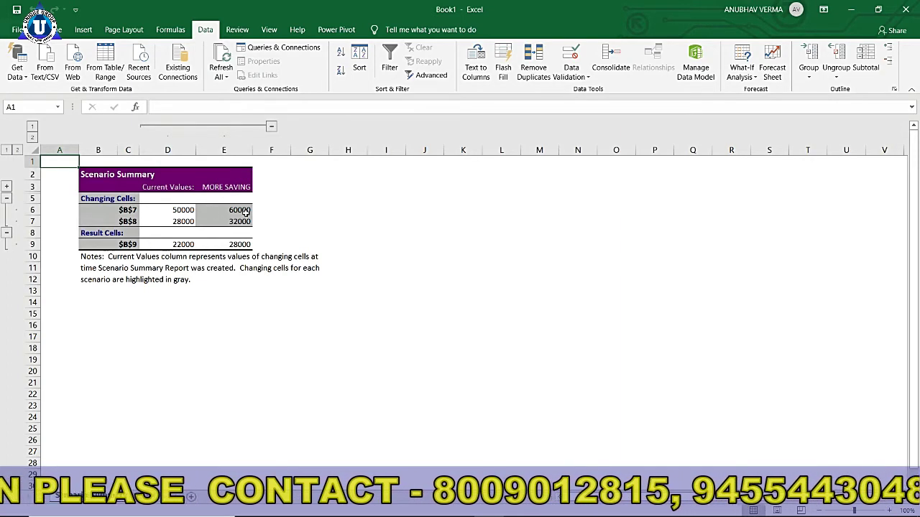
- Rename the C6 and C7 labels from $B$7 and $B$8 to INCOME and EXPENSES
click(127, 209)
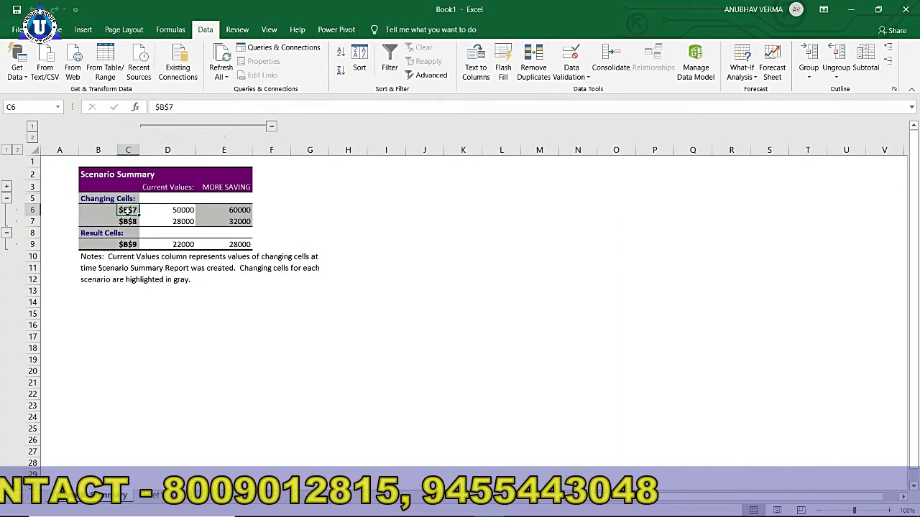
text(IN)
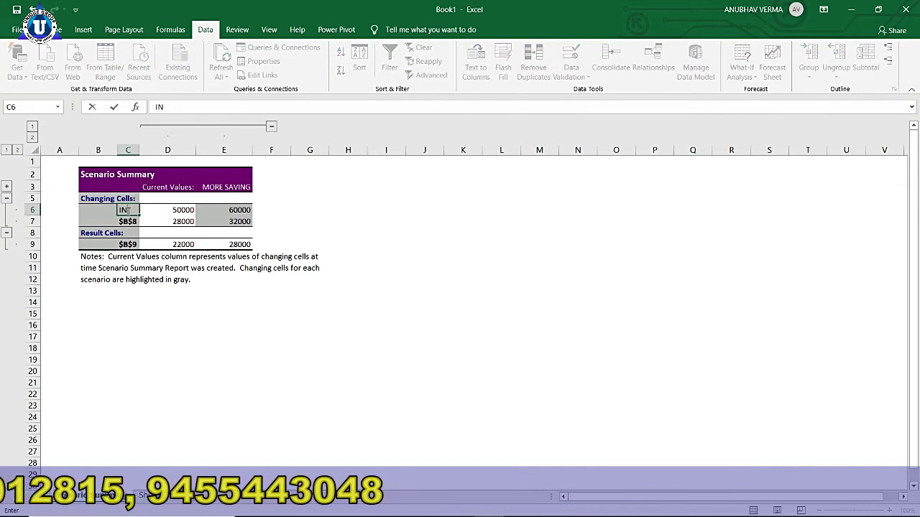
text(COM)
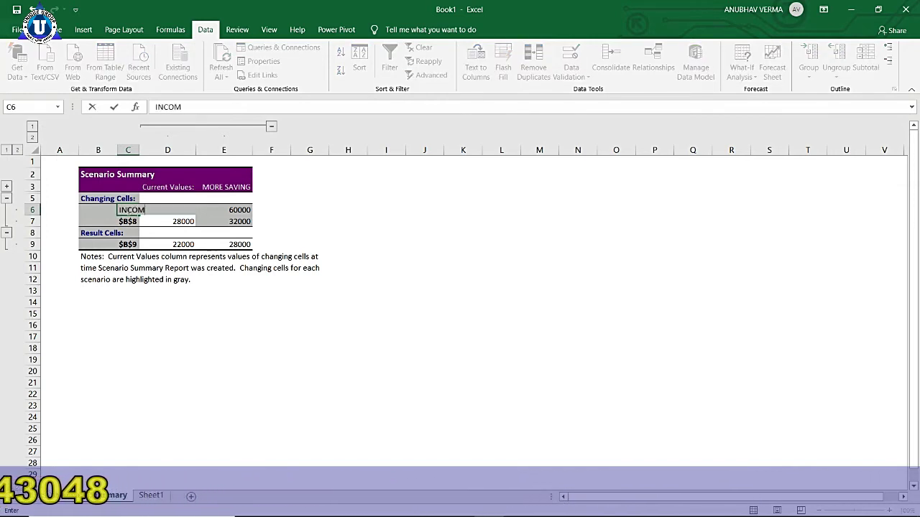
text(E)
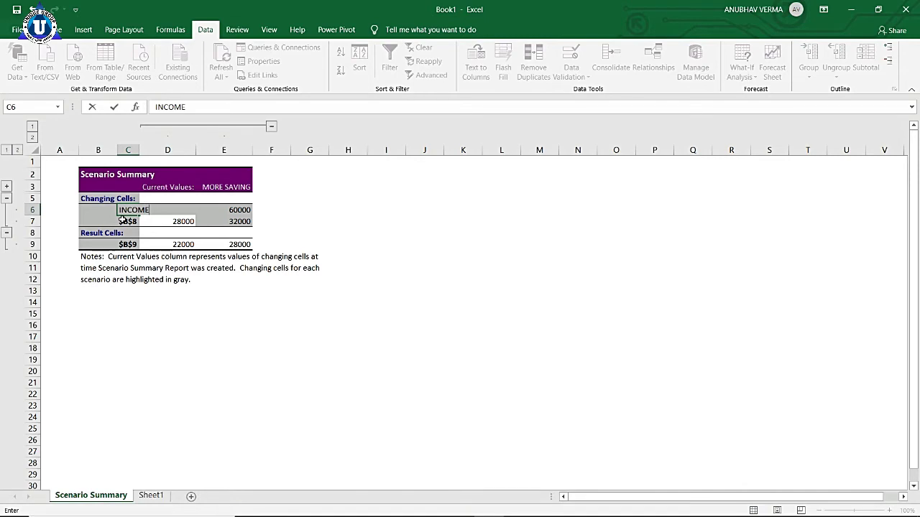
click(124, 221)
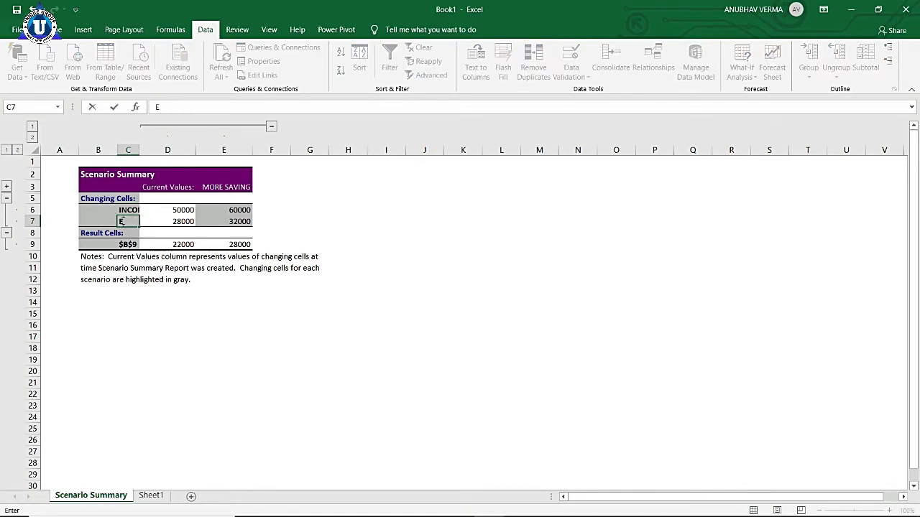
text(EXPENSES)
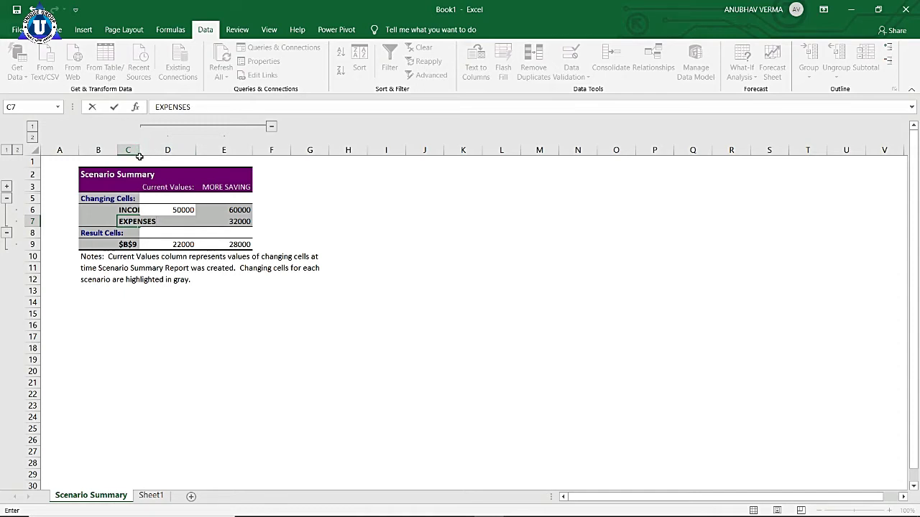
click(151, 309)
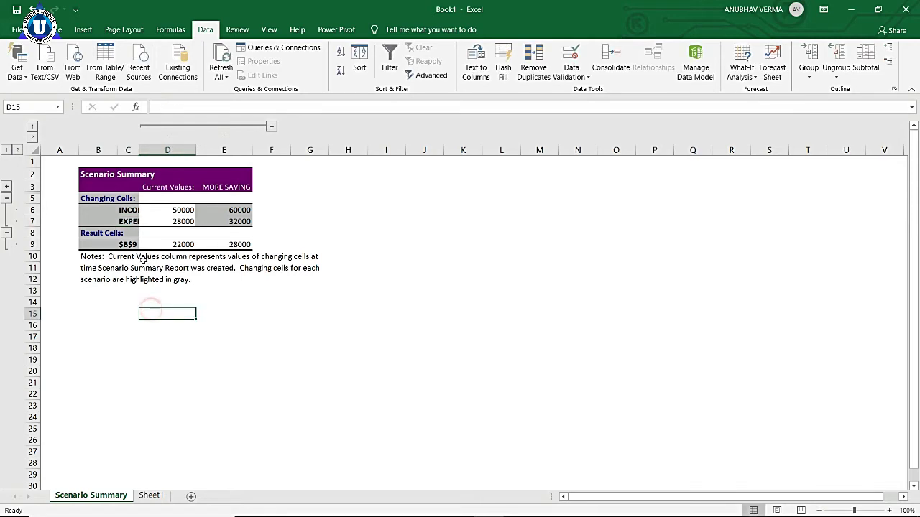
- Autofit column C, check MORE SAVING's income 60000 and saving 28000, then return to Sheet1
double_click(140, 151)
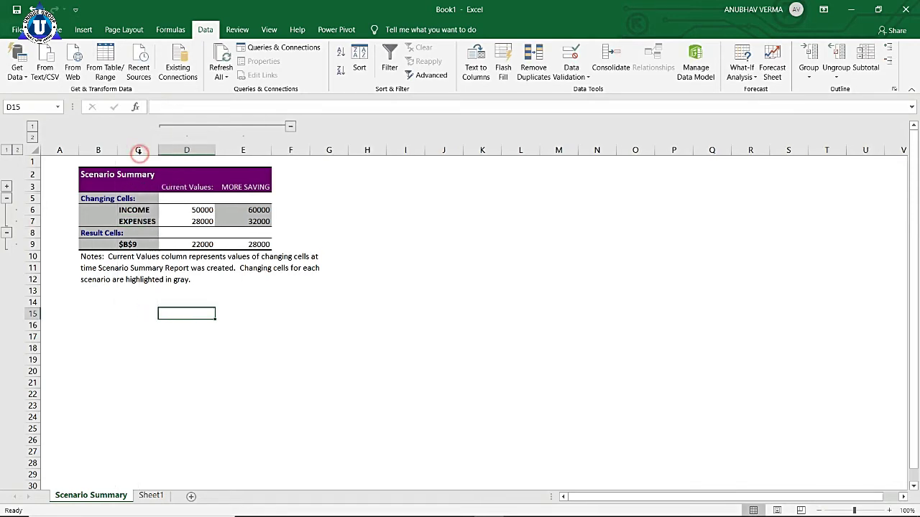
click(189, 208)
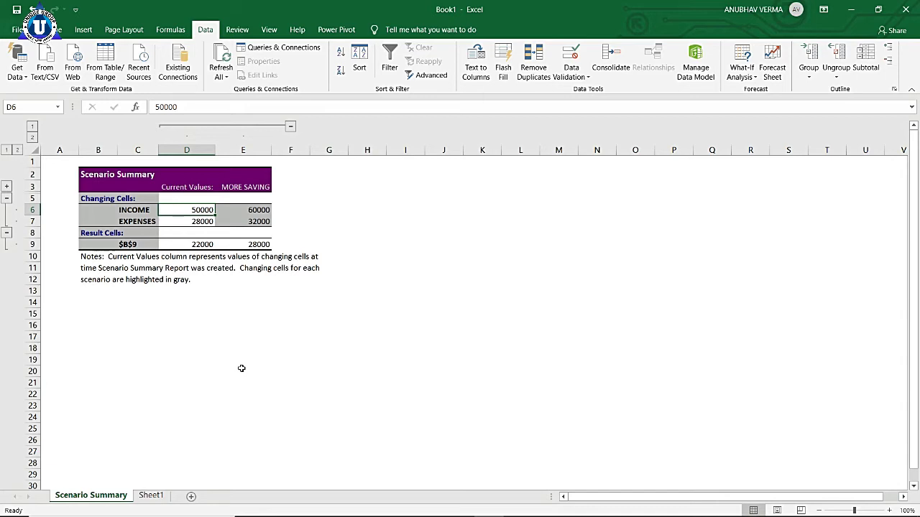
click(259, 245)
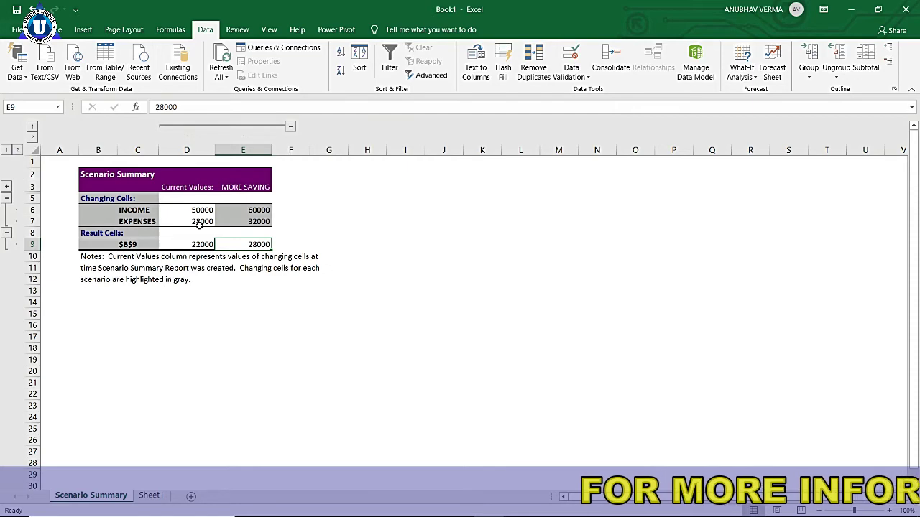
click(240, 209)
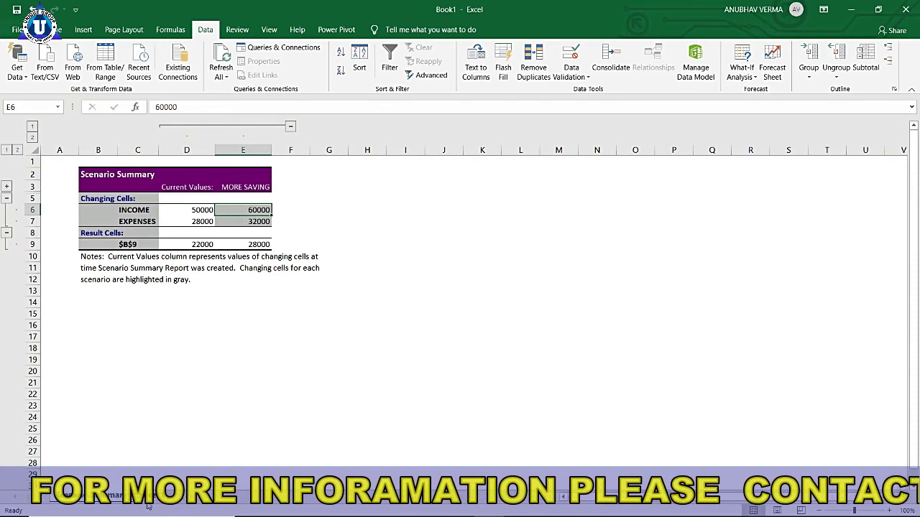
key(ctrl+Page_Down)
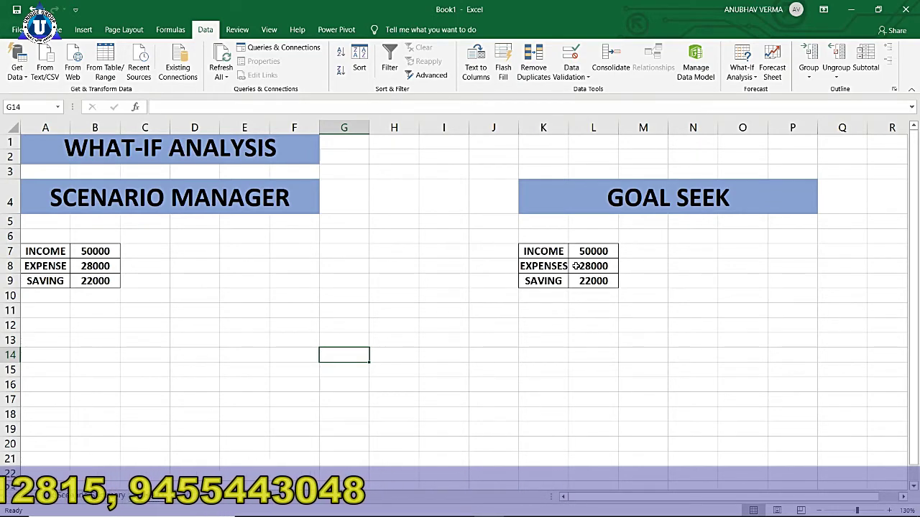
- Start a Goal Seek setting cell L9 to the value 32000
click(741, 68)
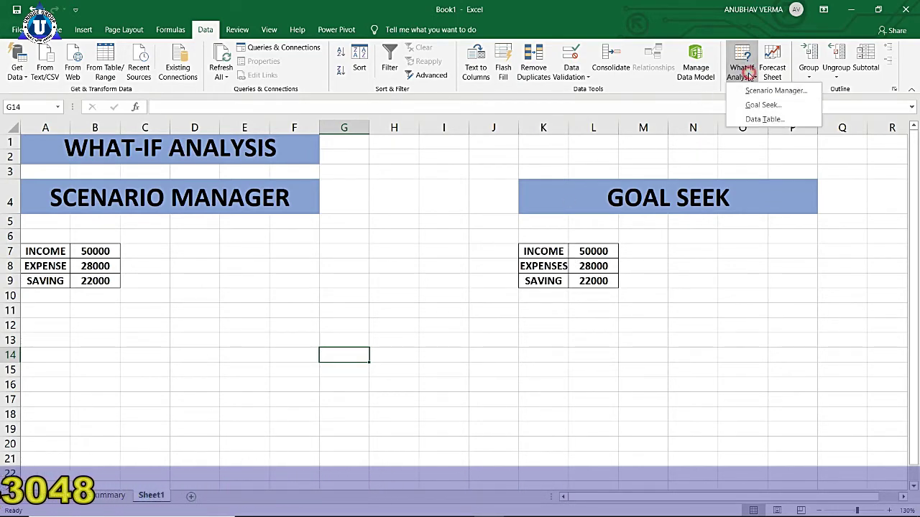
click(750, 108)
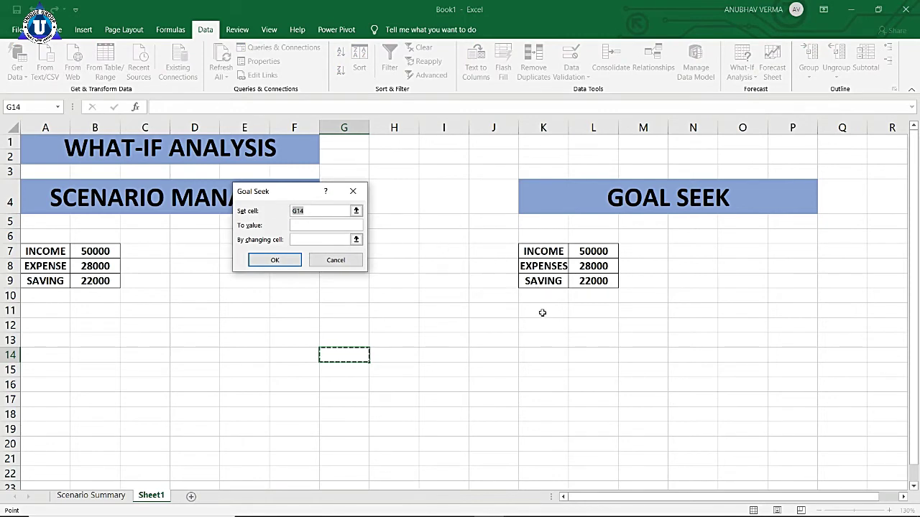
click(588, 280)
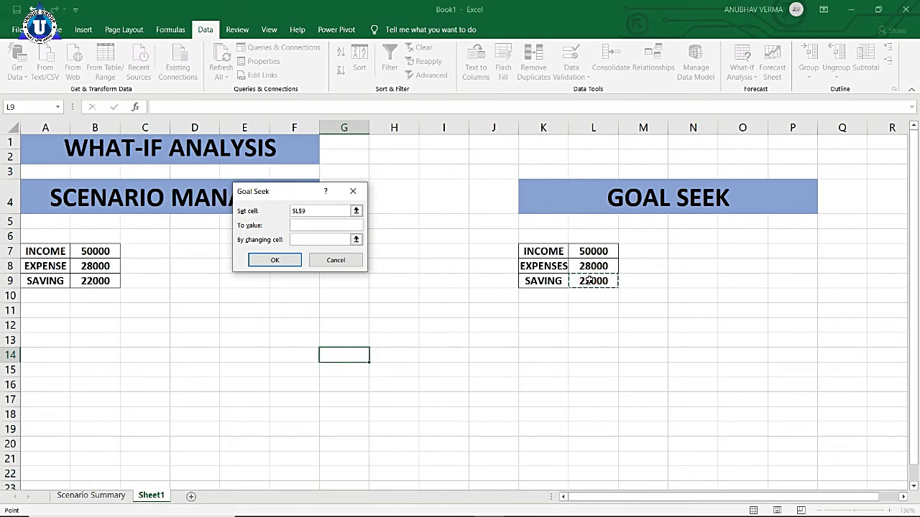
click(329, 226)
text(32000)
click(321, 241)
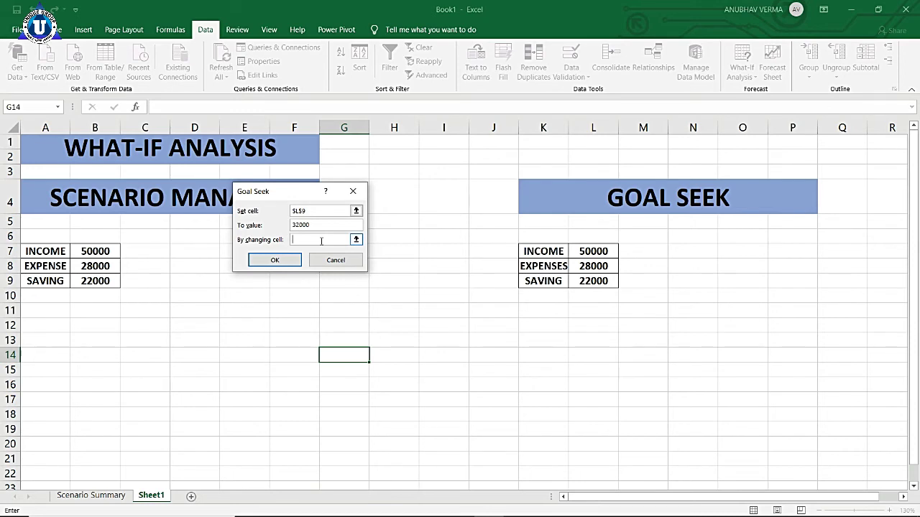
drag(289, 198, 377, 239)
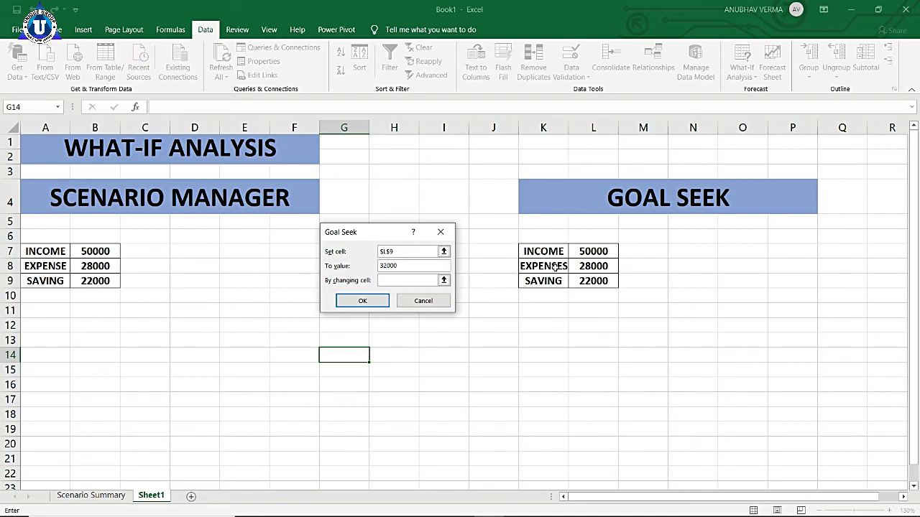
- Solve by changing income in L7 and keep the result of 60000 income
click(589, 251)
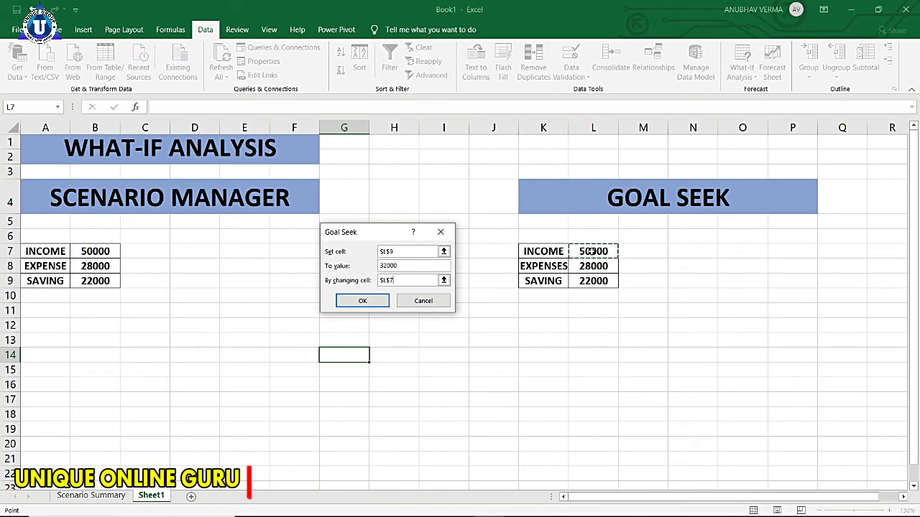
click(349, 301)
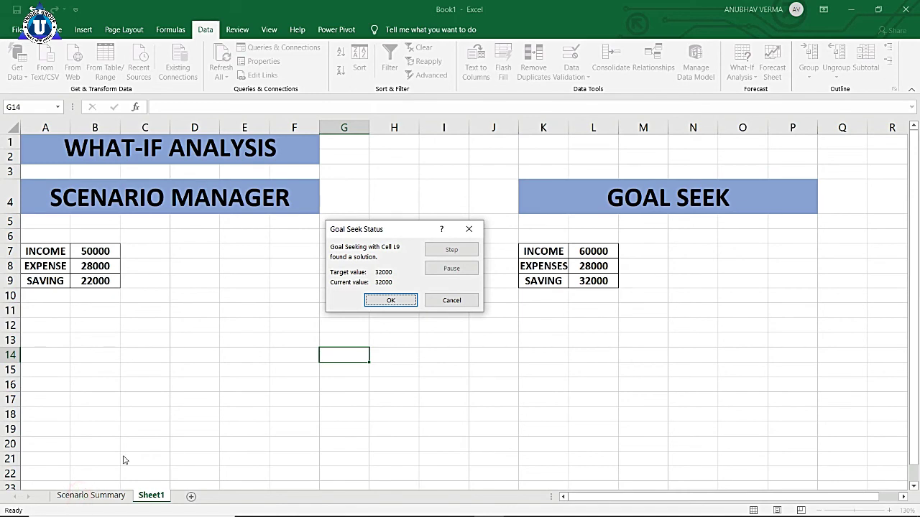
click(394, 299)
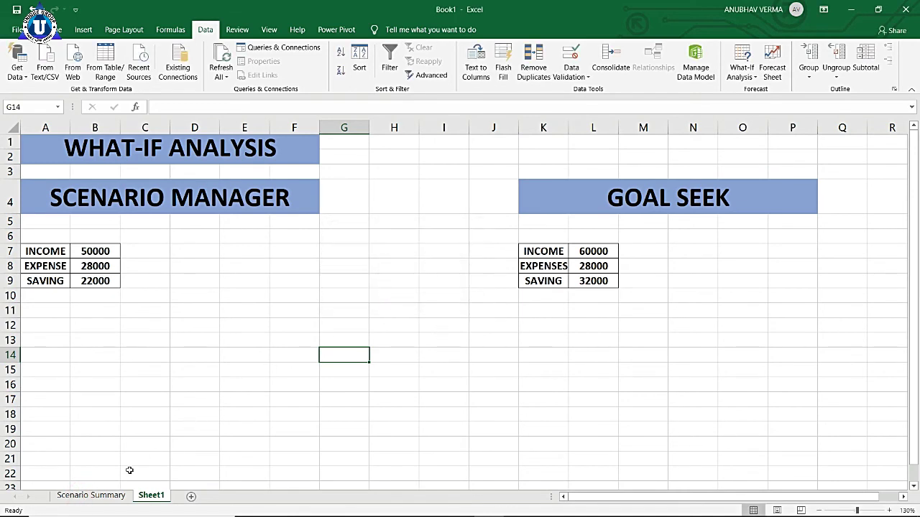
click(97, 496)
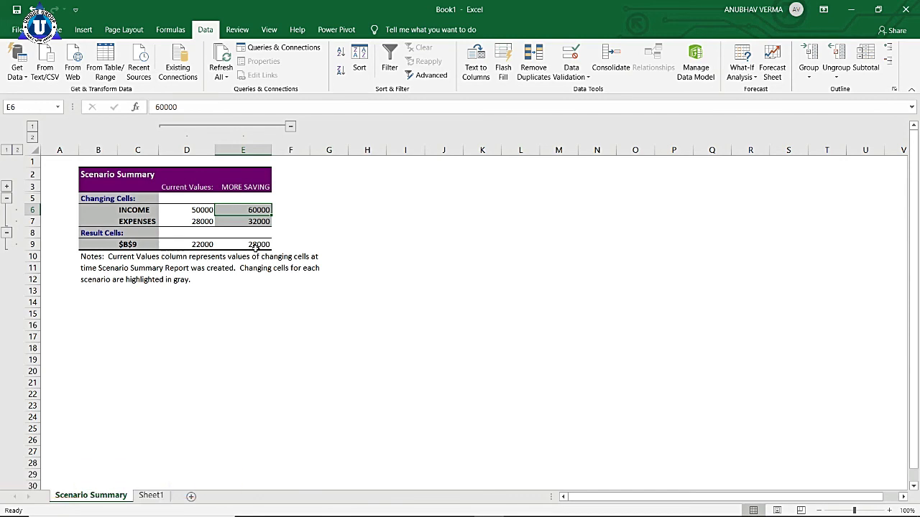
click(151, 495)
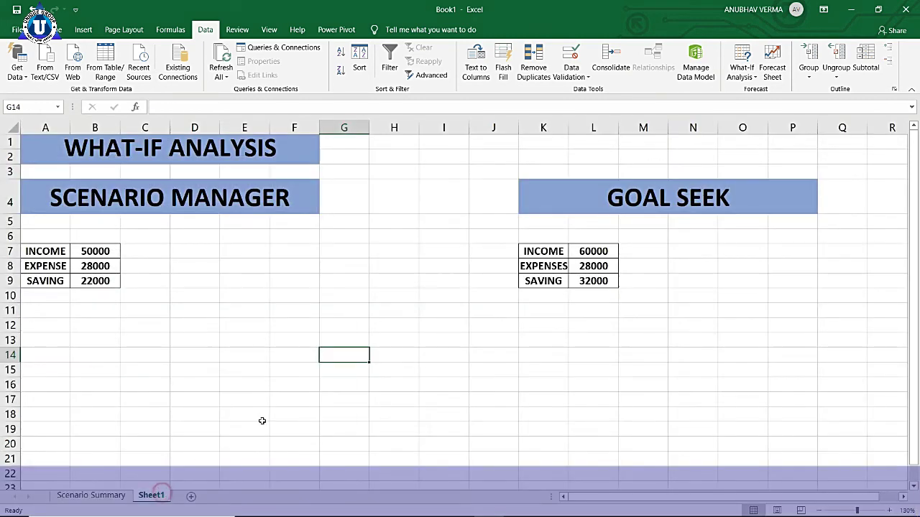
click(595, 283)
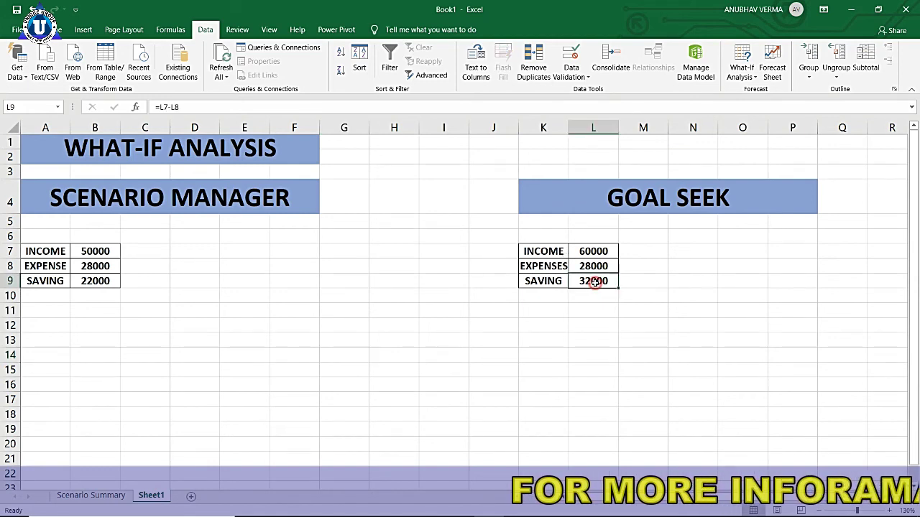
click(592, 251)
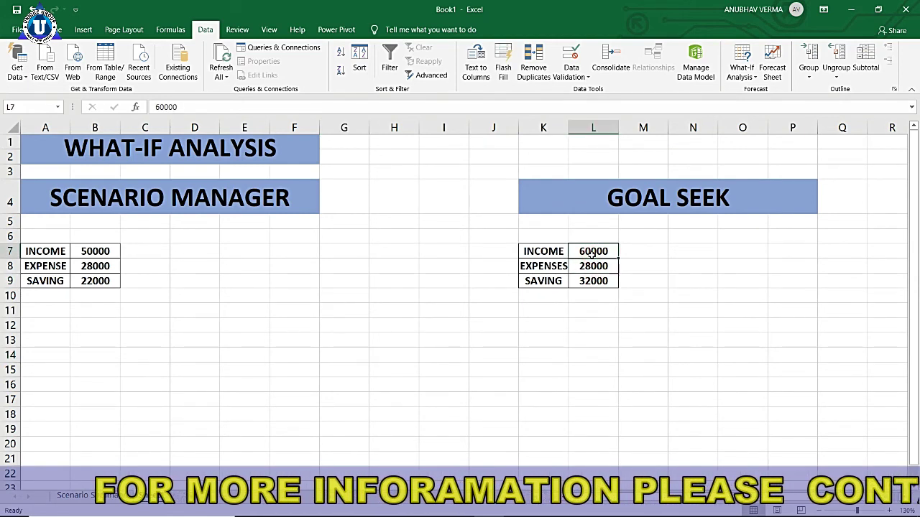